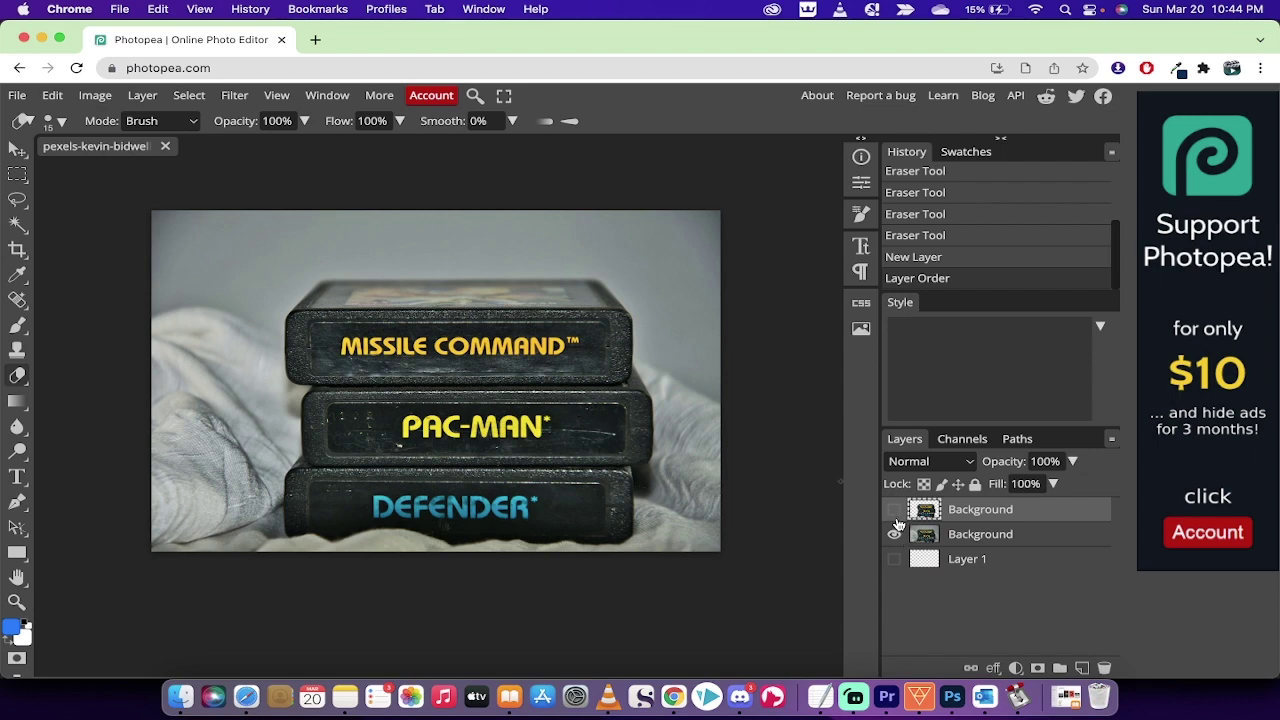
# Step: Toggle the Background layers' visibility to compare the cut-out with the original photo
pyautogui.click(893, 509)
pyautogui.click(893, 509)
pyautogui.click(895, 510)
pyautogui.click(894, 535)
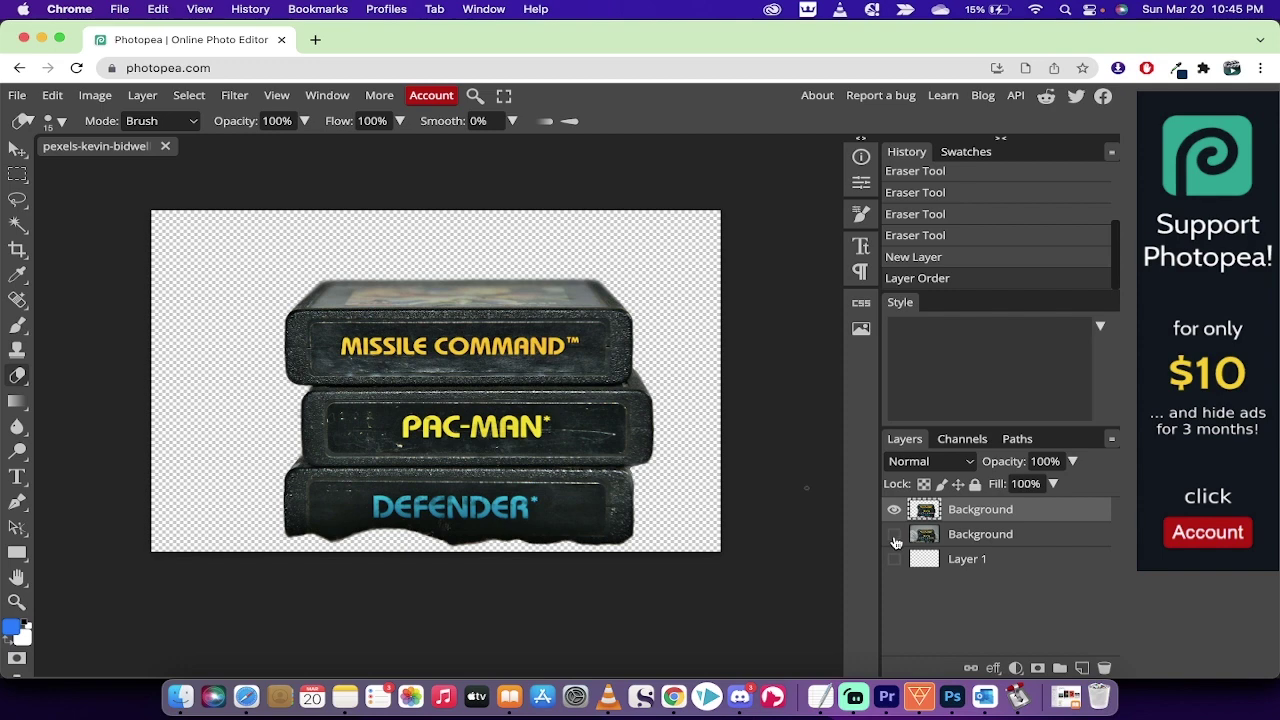
pyautogui.click(894, 535)
# Step: Select both Background layers together and delete them in the trash
pyautogui.click(990, 533)
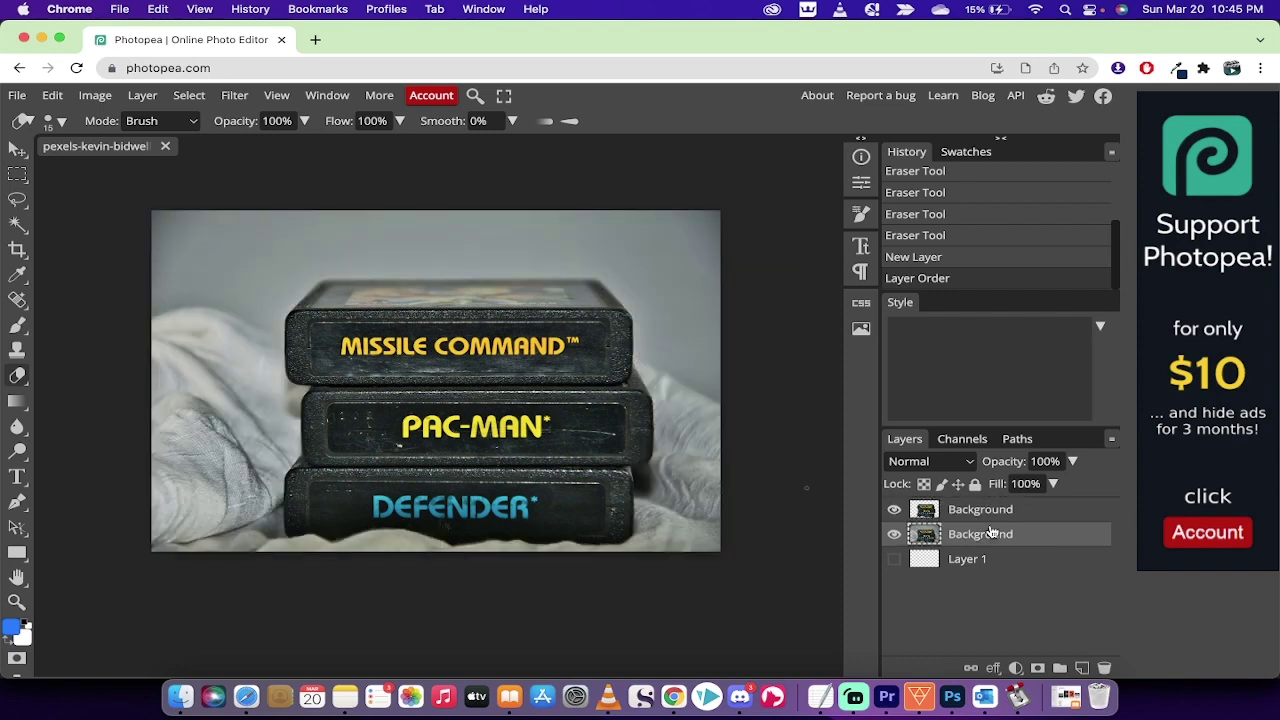
pyautogui.keyDown('shift'); pyautogui.click(990, 520); pyautogui.keyUp('shift')
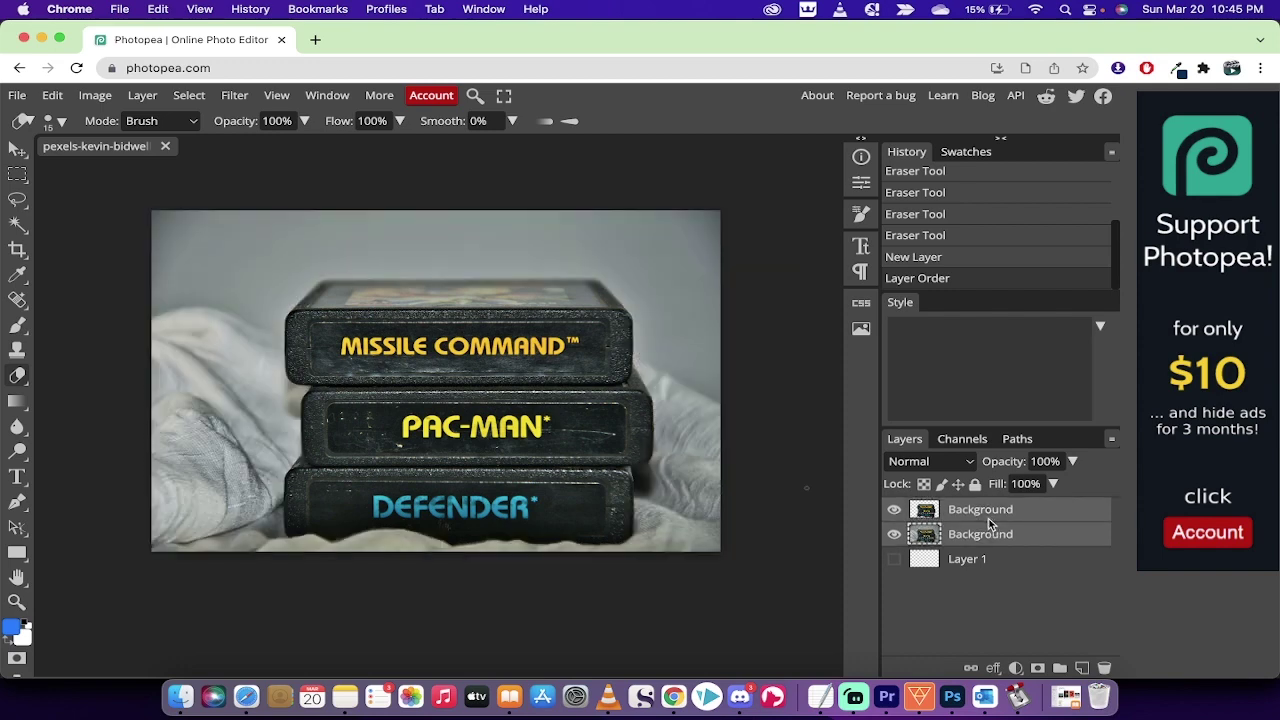
pyautogui.moveTo(978, 533); pyautogui.dragTo(1090, 662)
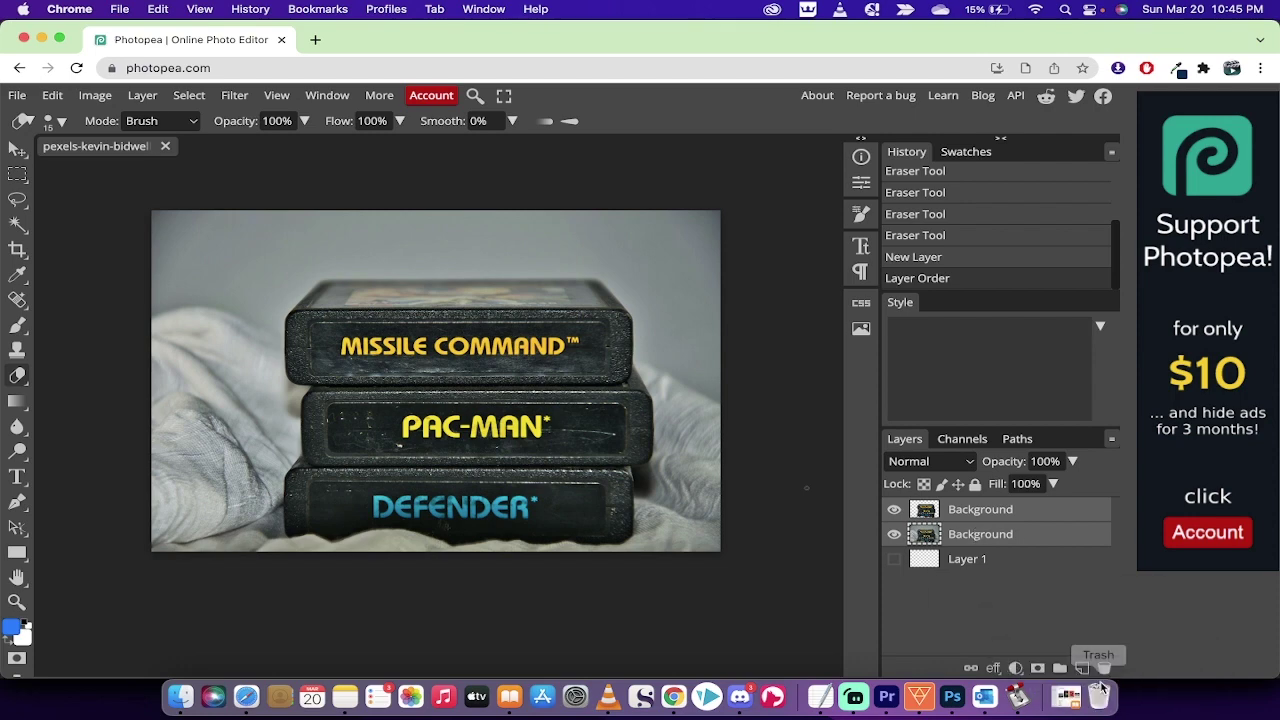
pyautogui.moveTo(977, 535); pyautogui.dragTo(1104, 668)
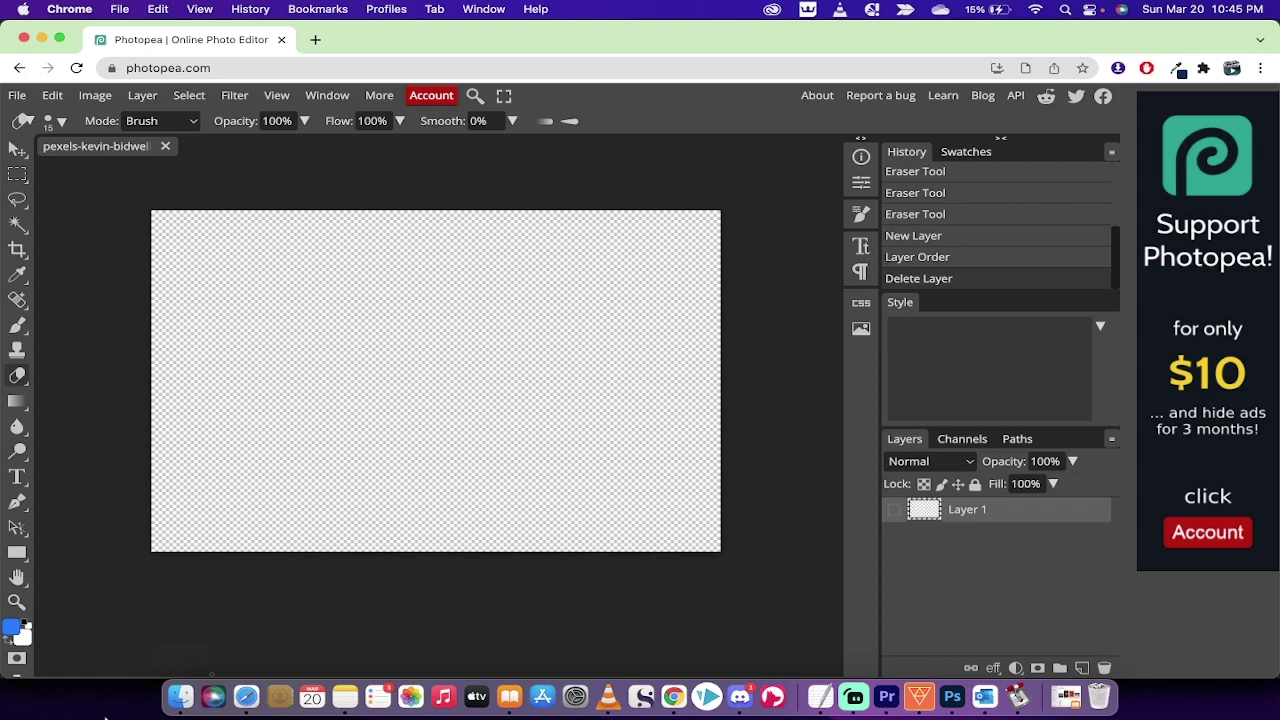
# Step: Place pexels-kevin-bidwell-1373100.jpg from the Teaching folder and delete the empty Layer 1
pyautogui.click(180, 700)
pyautogui.click(655, 181)
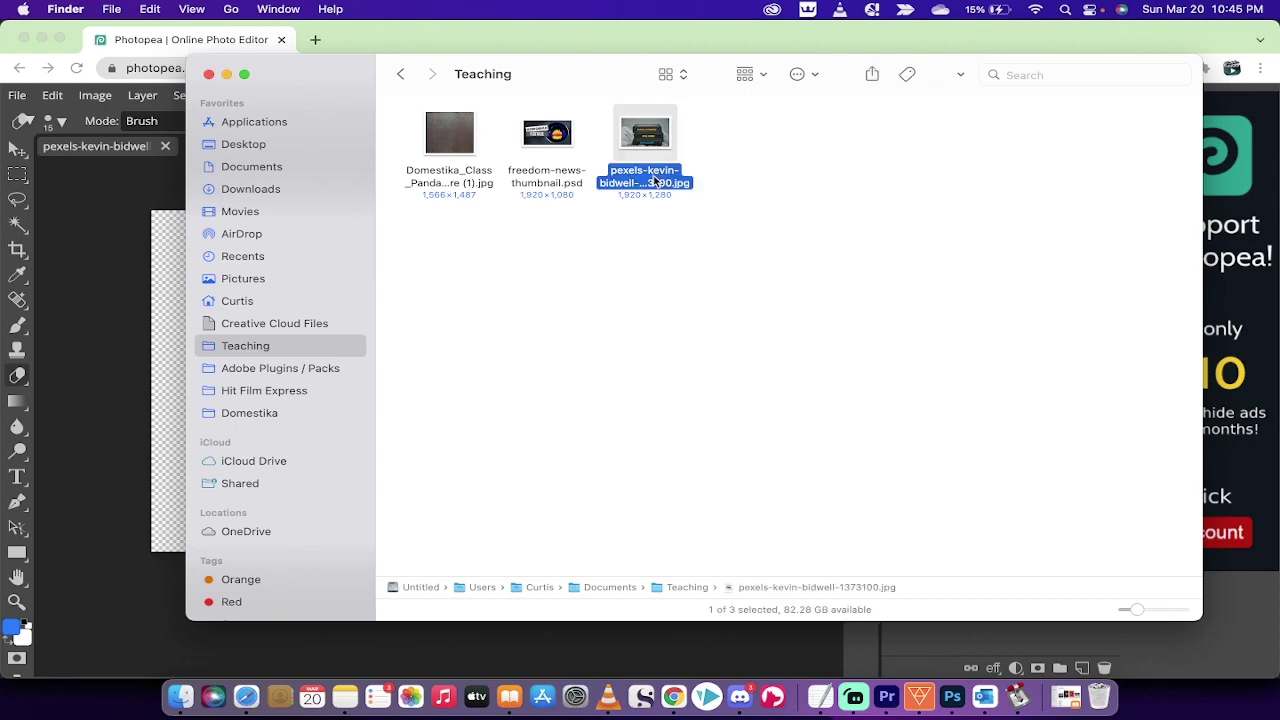
pyautogui.moveTo(655, 181); pyautogui.dragTo(422, 350)
pyautogui.press('super+Tab')
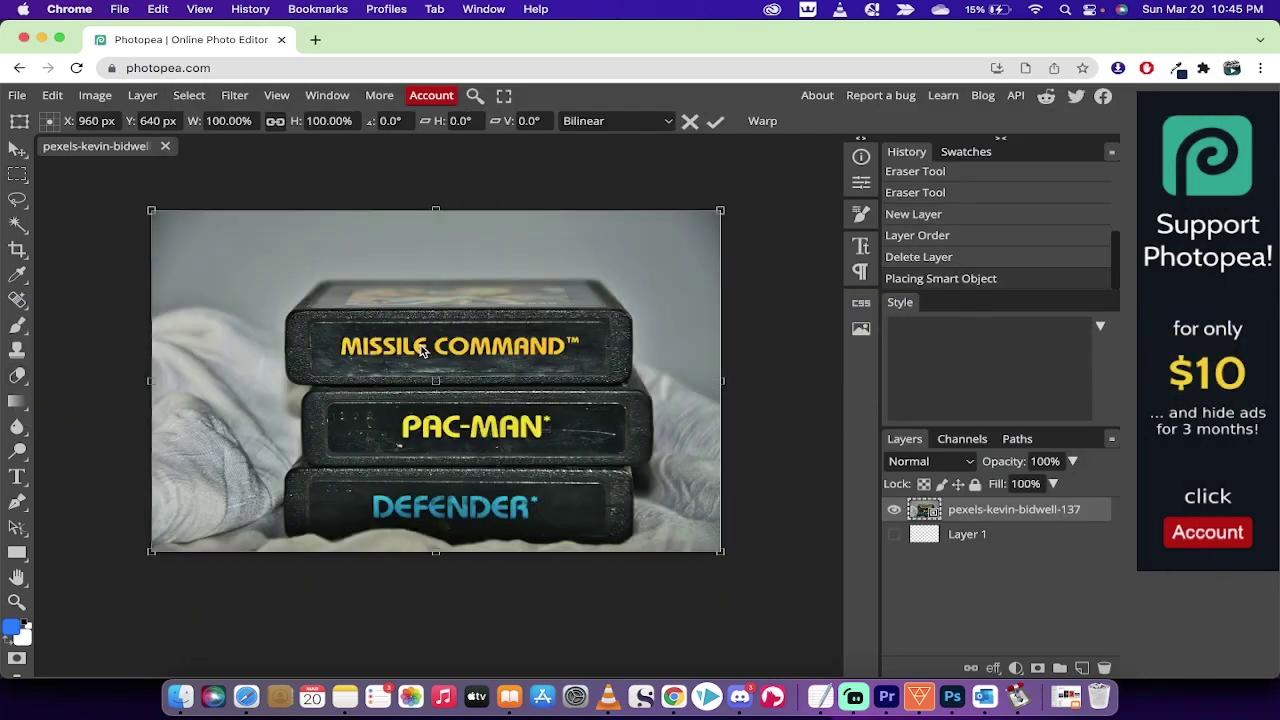
pyautogui.press('Return')
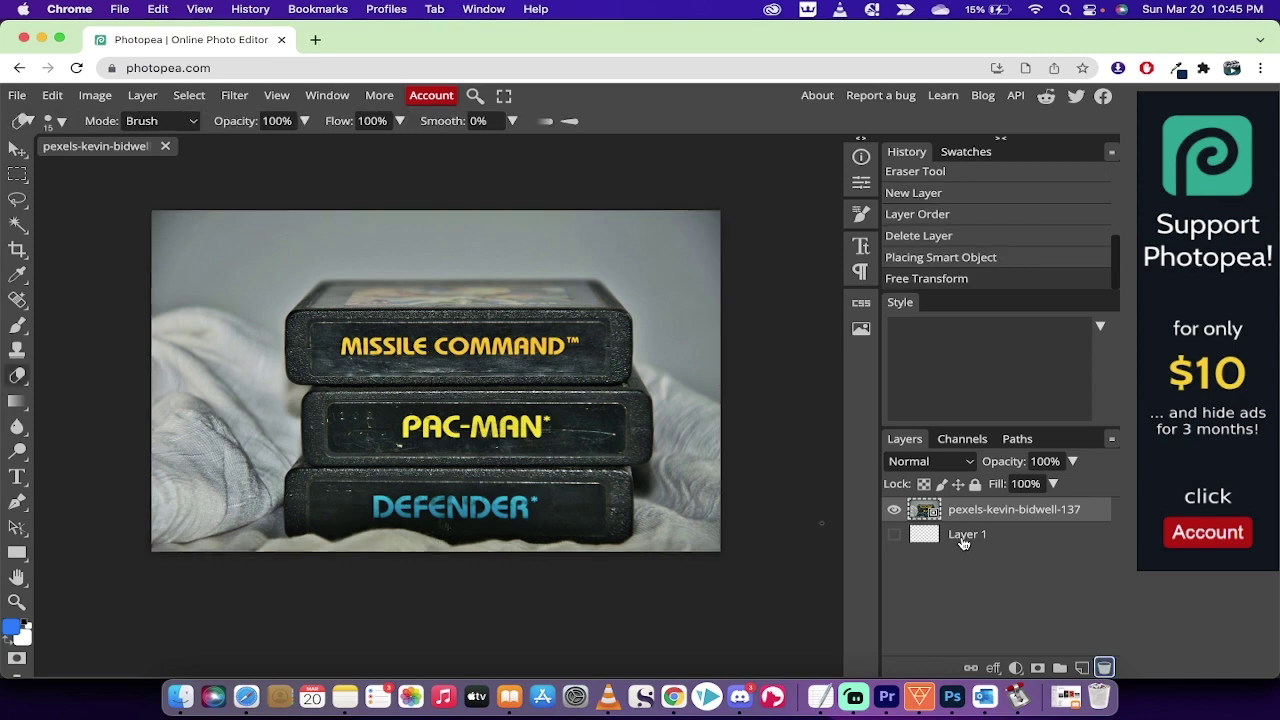
pyautogui.moveTo(962, 542); pyautogui.dragTo(1104, 667)
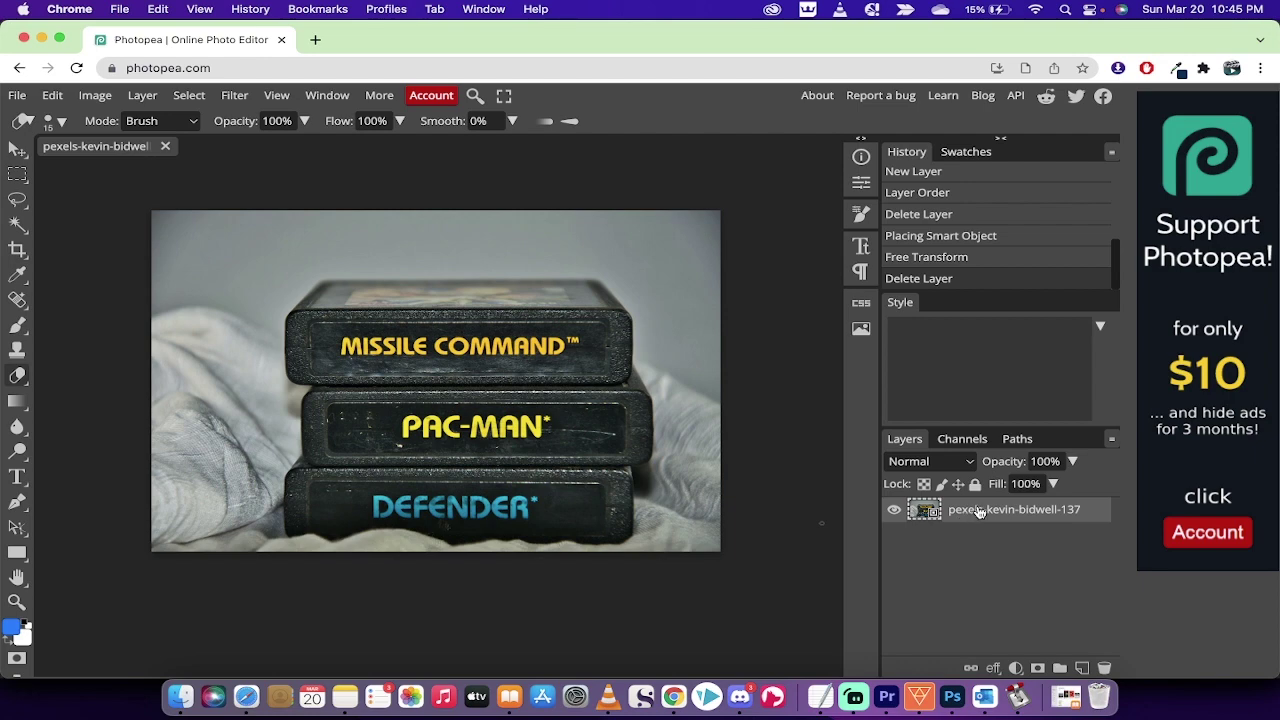
# Step: Open the Select menu to reach Magic Cut
pyautogui.click(186, 96)
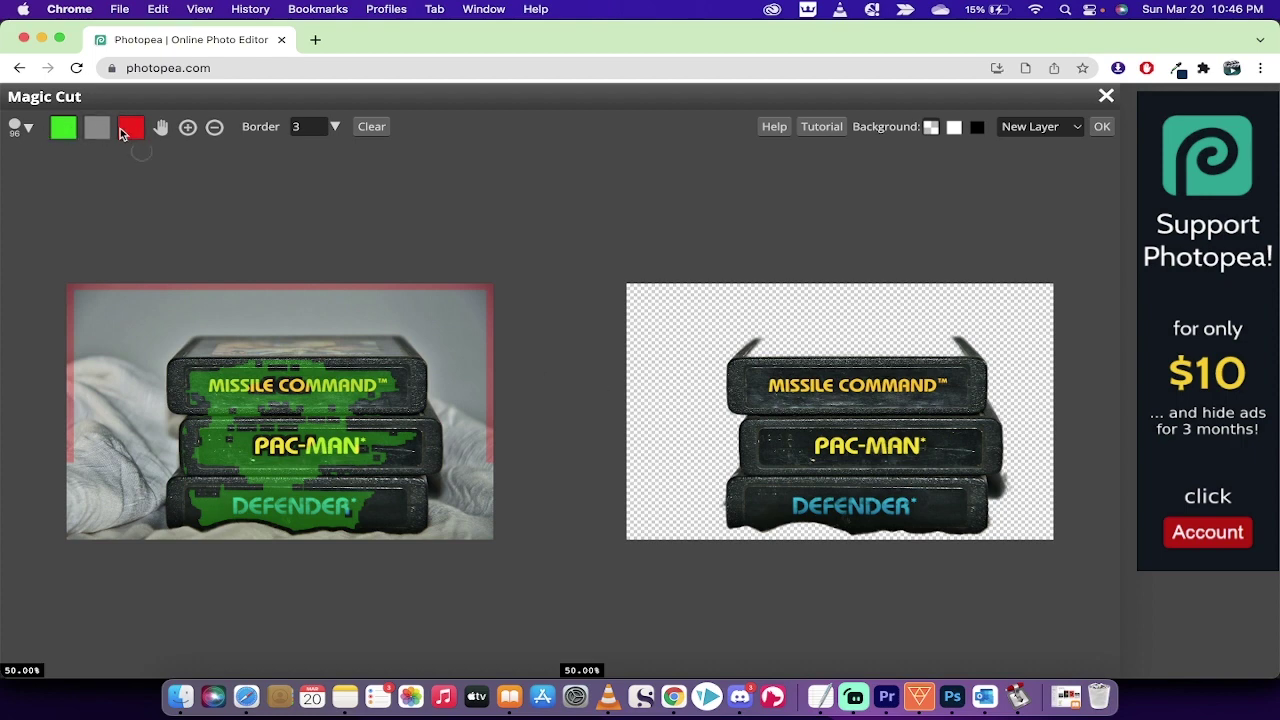
# Step: Pick the green Foreground swatch and shrink the marking brush to 20 px
pyautogui.click(60, 133)
pyautogui.click(29, 129)
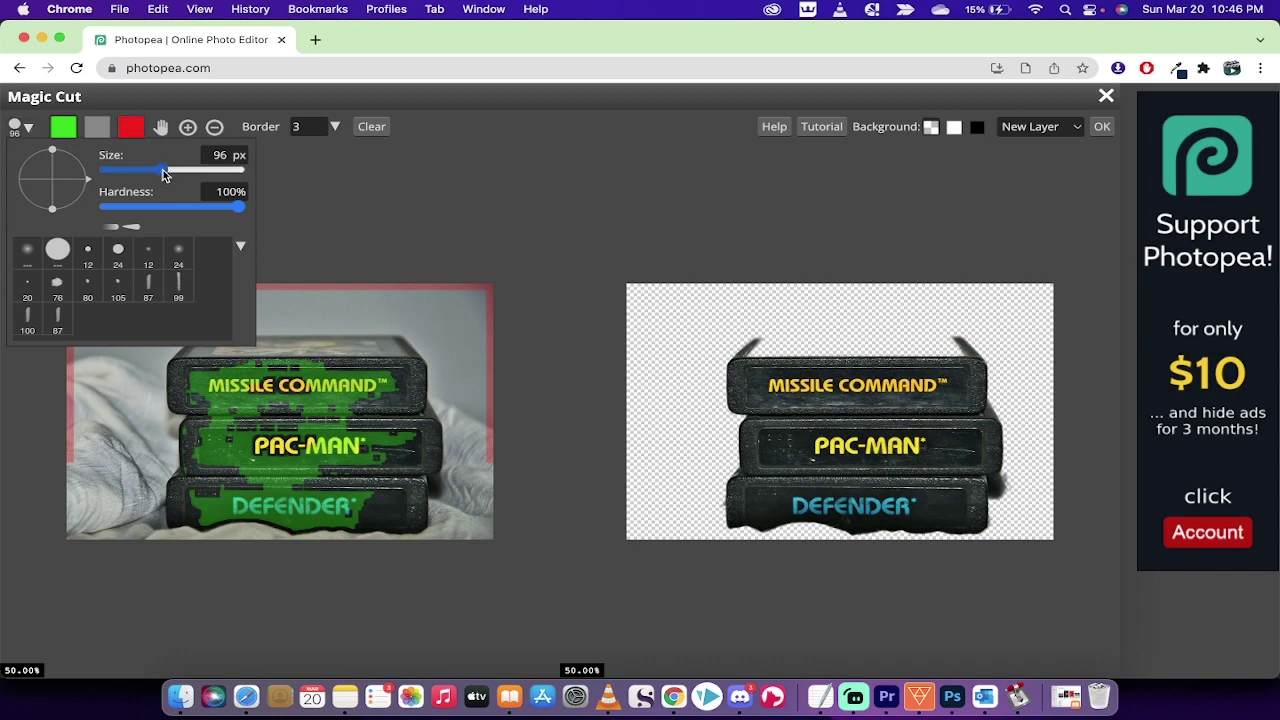
pyautogui.moveTo(164, 174); pyautogui.dragTo(137, 175)
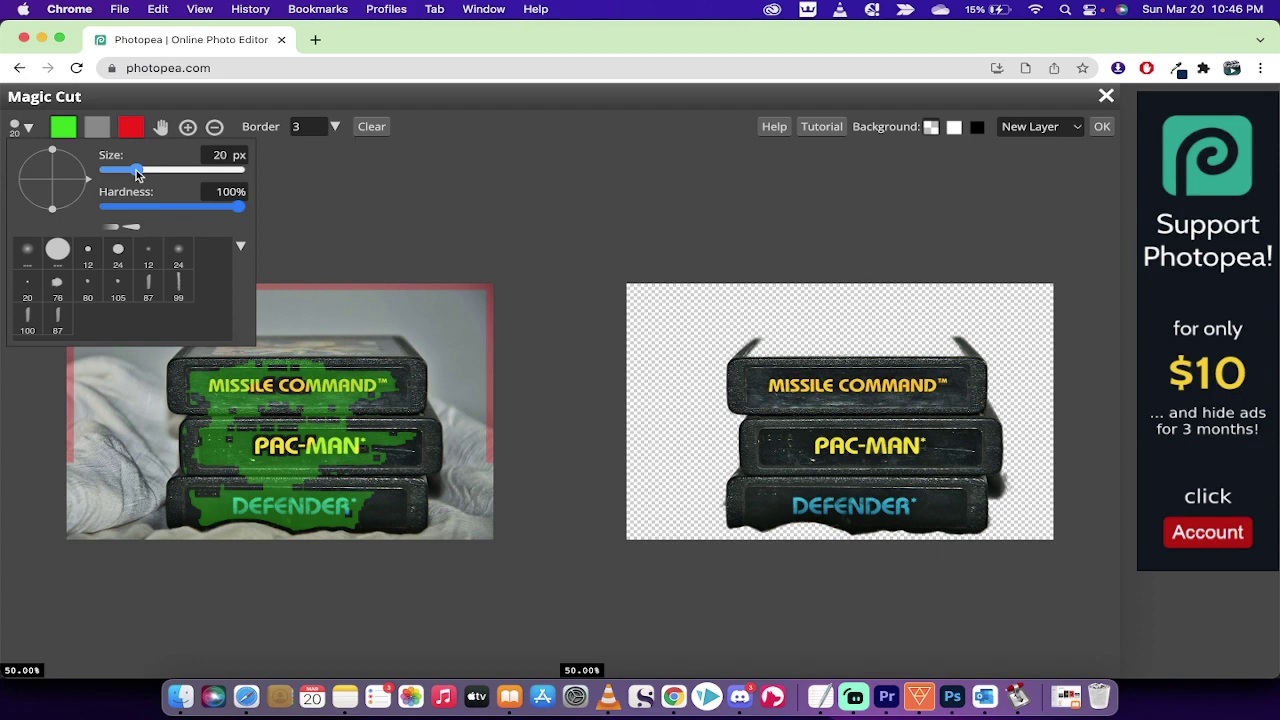
pyautogui.click(29, 128)
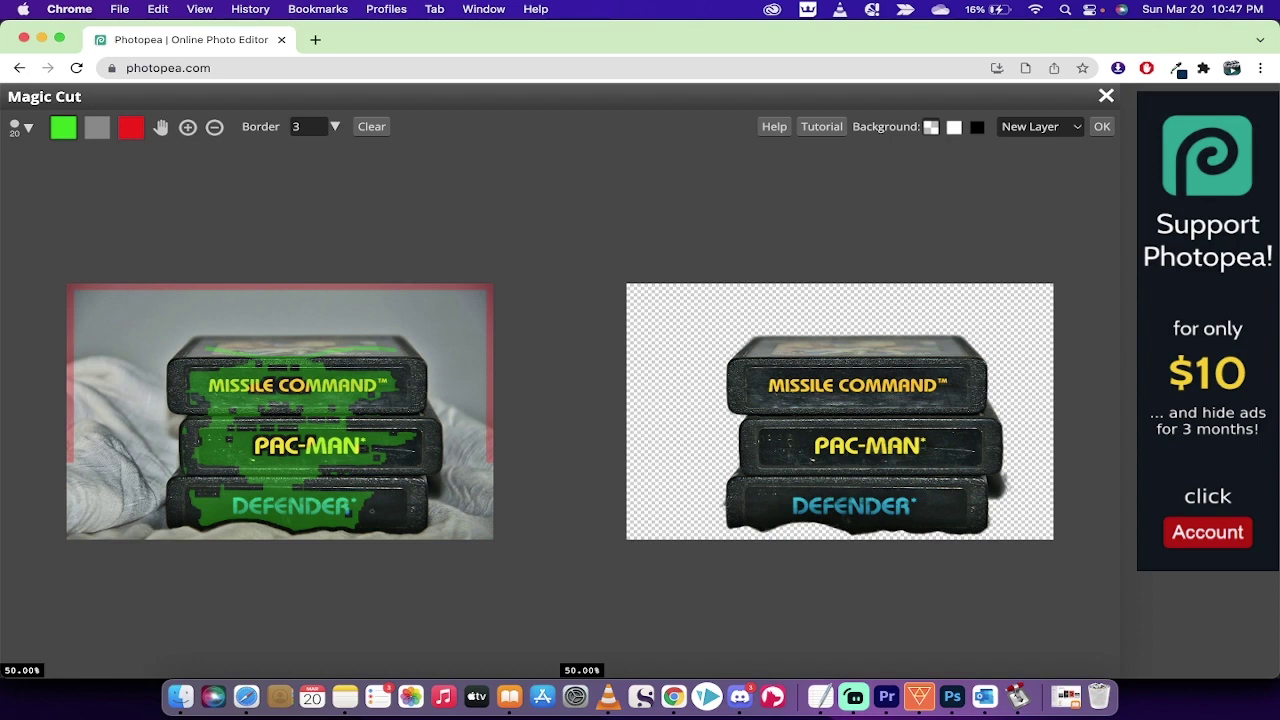
# Step: Paint a green foreground stroke along the right side of the cartridge stack
pyautogui.moveTo(391, 520); pyautogui.dragTo(393, 442)
# Step: Switch the Magic Cut marking brush to red Background
pyautogui.click(133, 130)
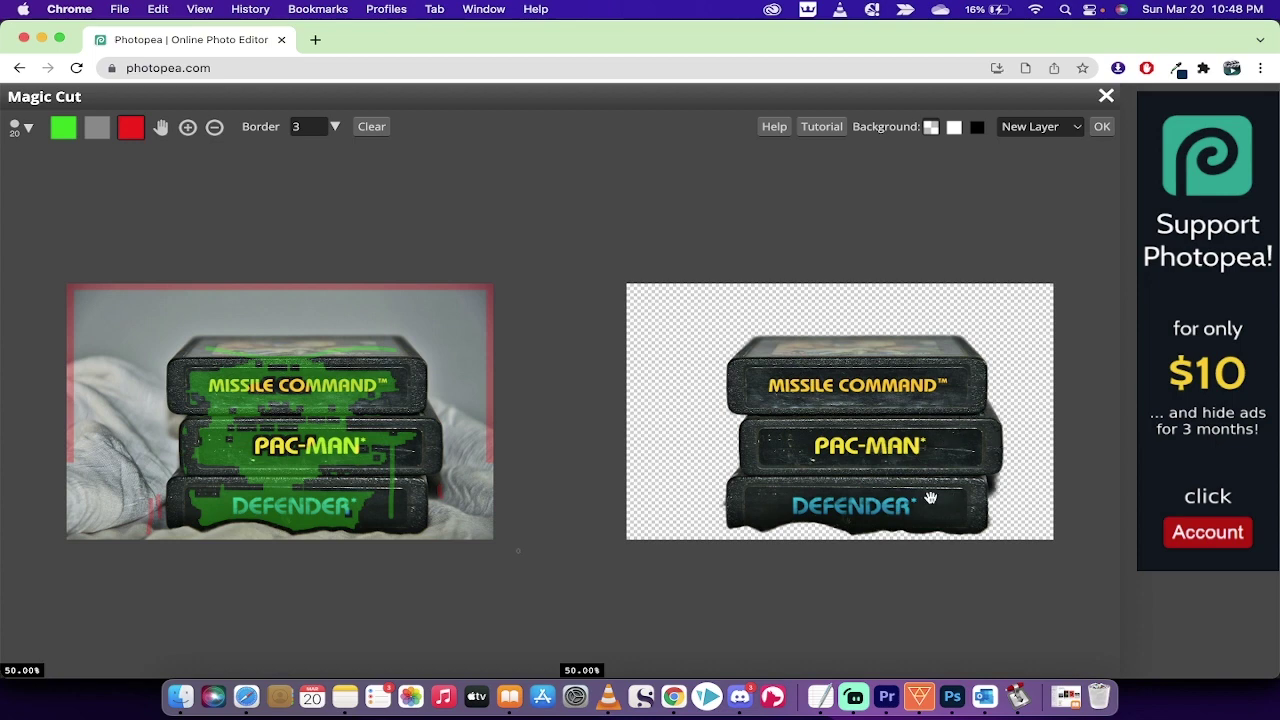
# Step: Keep the Magic Cut output as New Layer and apply it with OK
pyautogui.click(1062, 128)
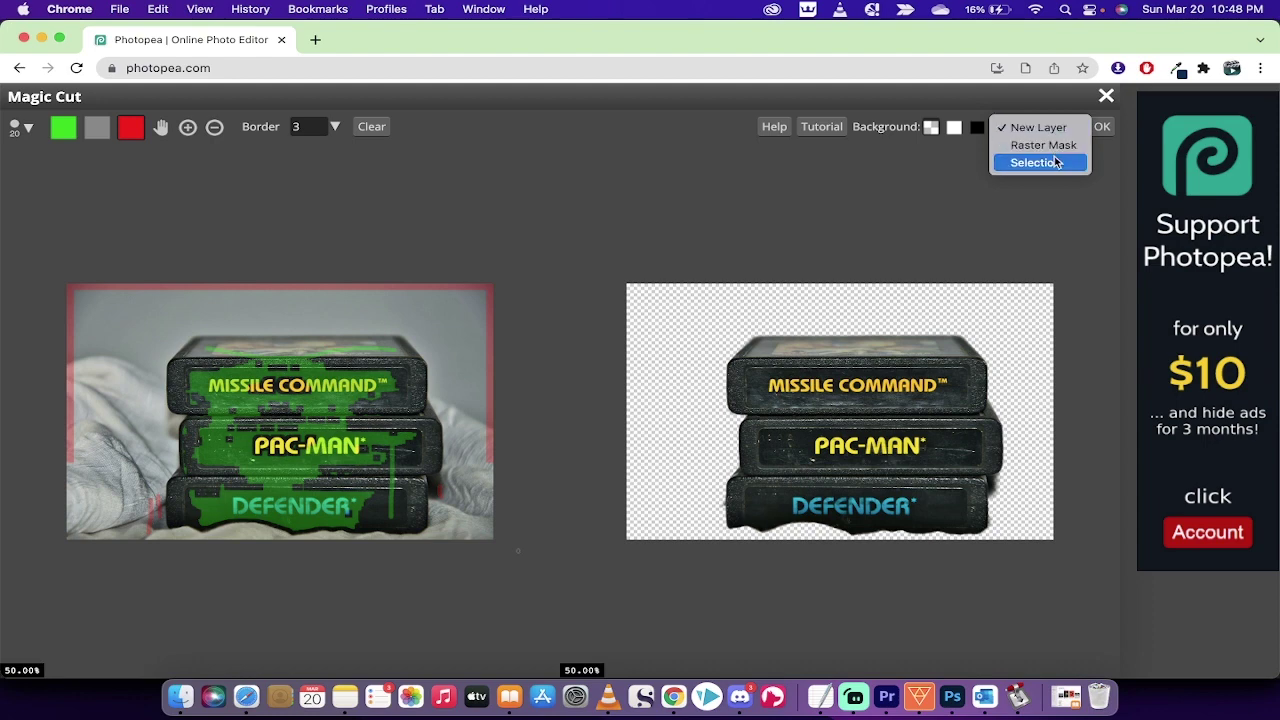
pyautogui.click(1052, 132)
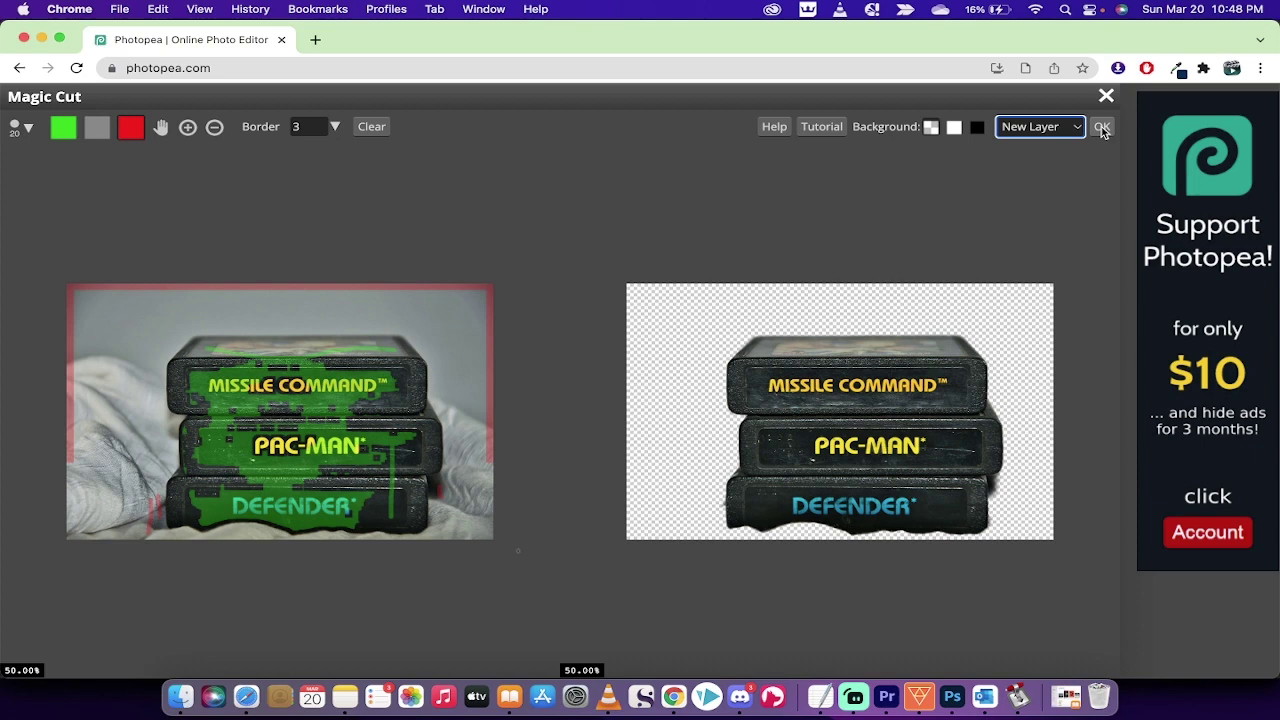
pyautogui.click(1102, 128)
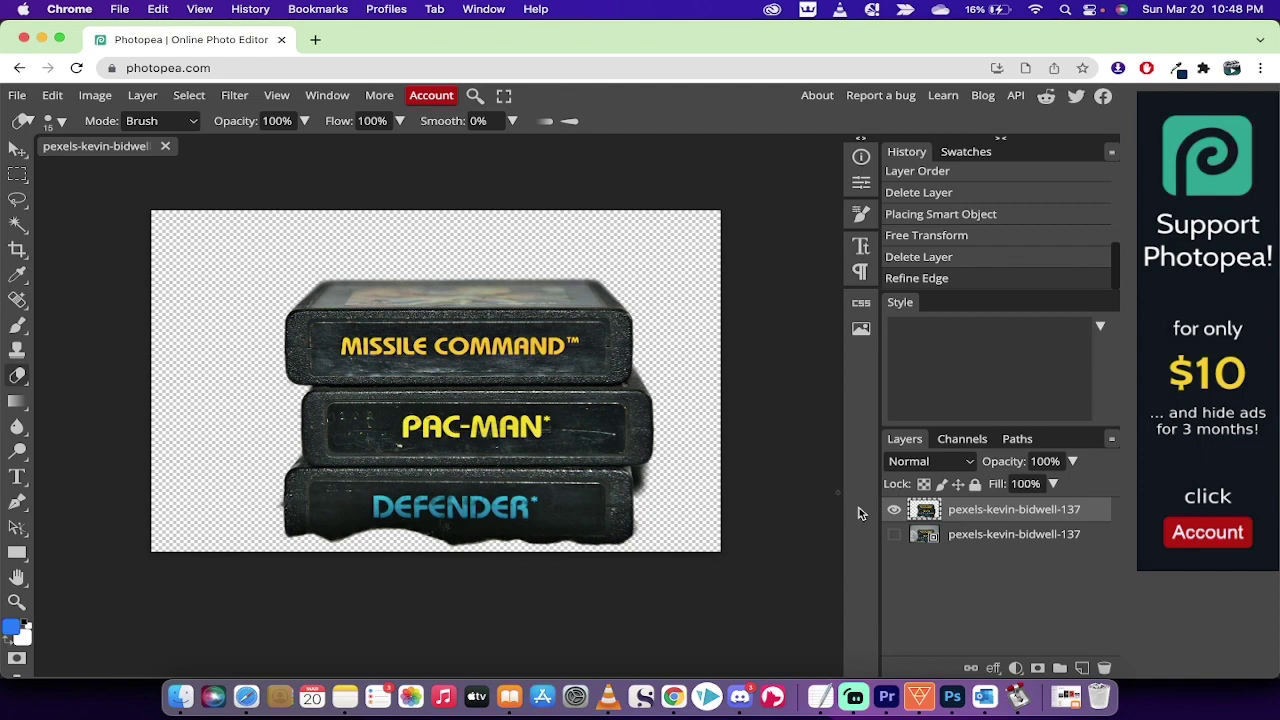
pyautogui.click(893, 536)
pyautogui.click(894, 537)
pyautogui.click(894, 537)
pyautogui.click(894, 537)
pyautogui.rightClick(17, 376)
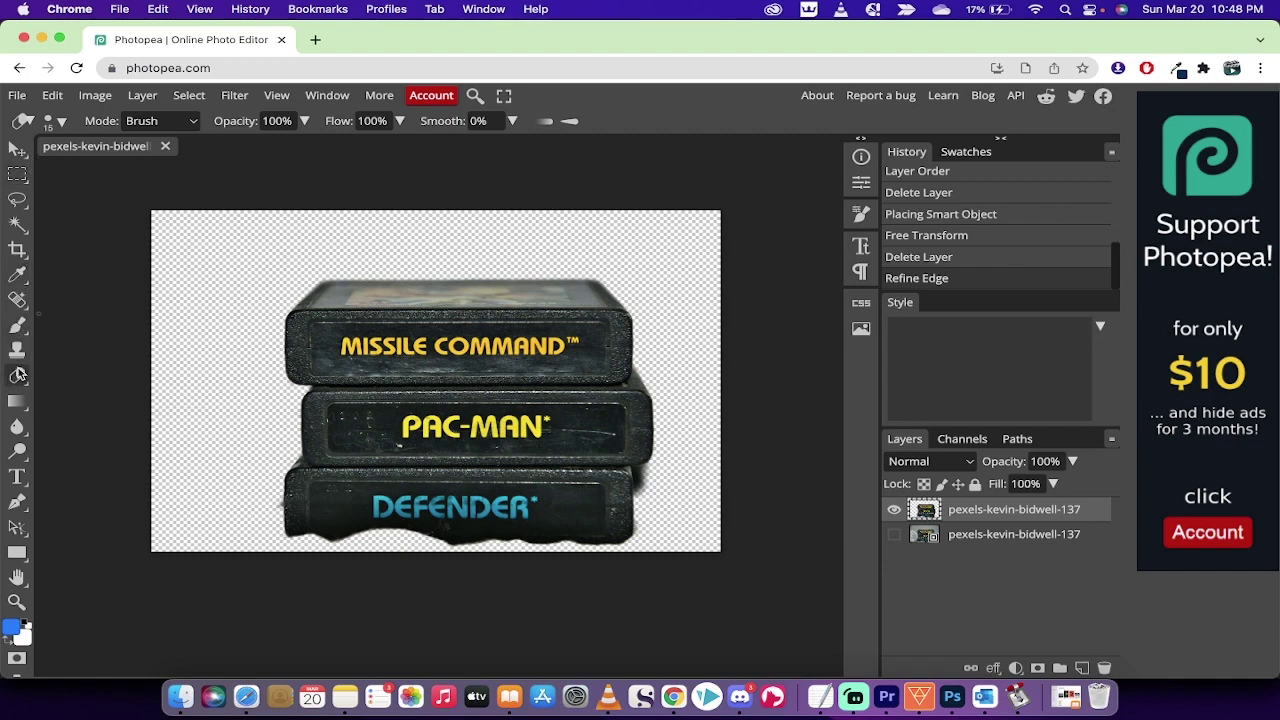
pyautogui.rightClick(18, 374)
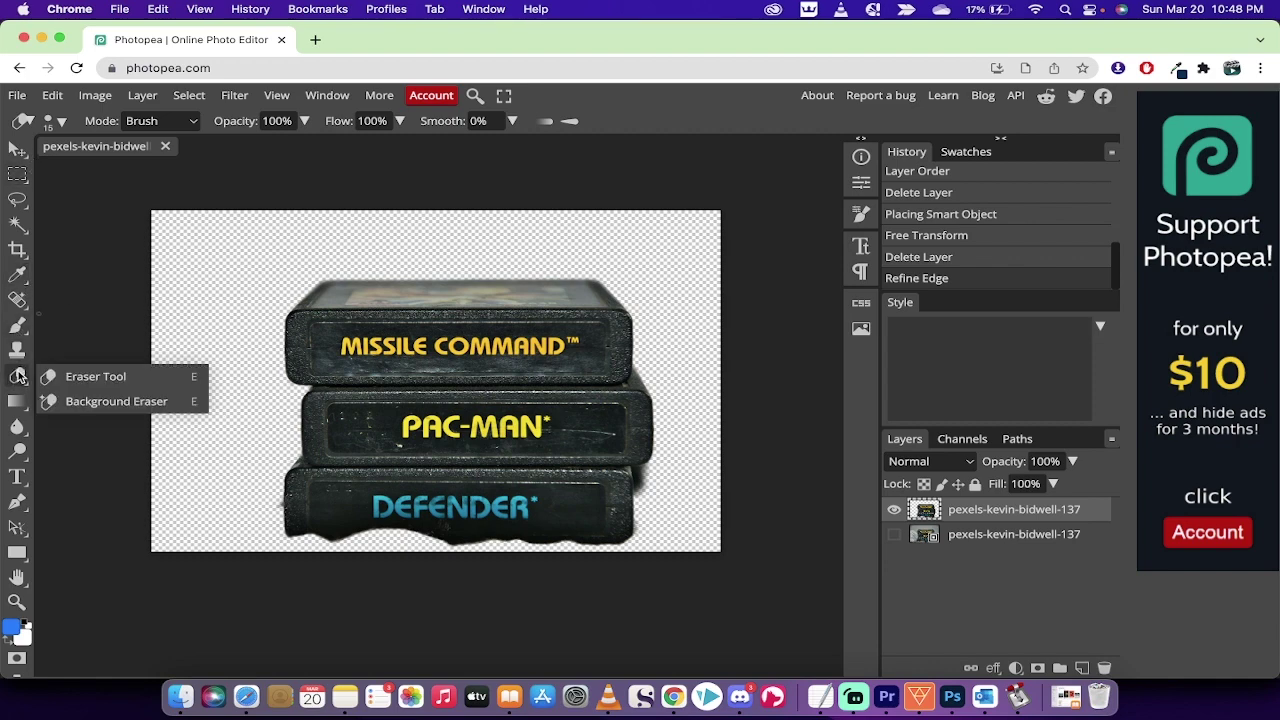
pyautogui.click(87, 378)
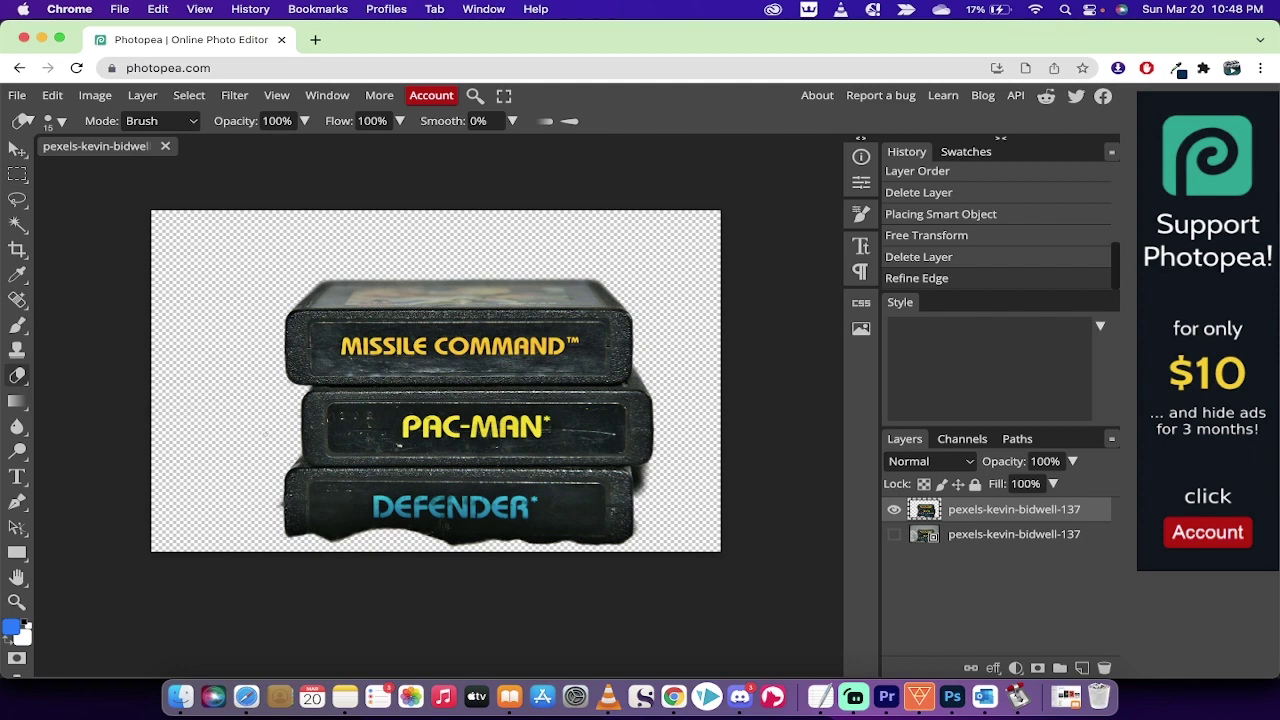
pyautogui.click(60, 121)
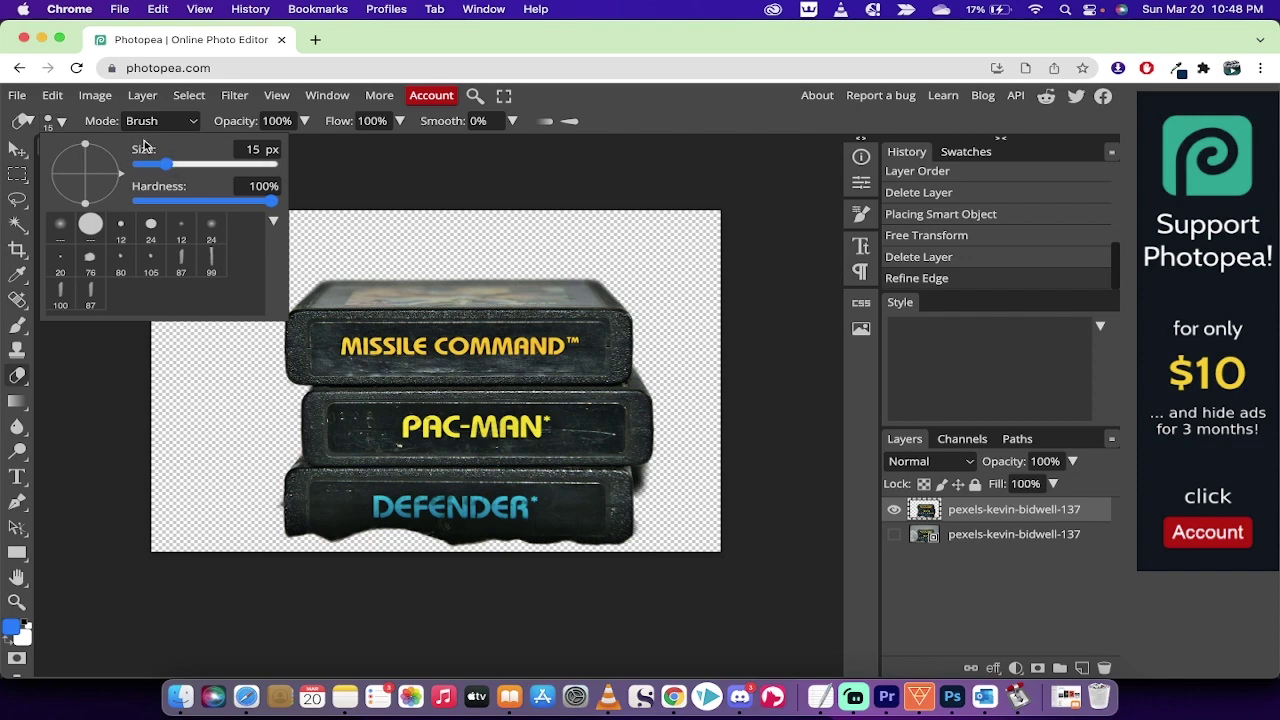
pyautogui.click(190, 121)
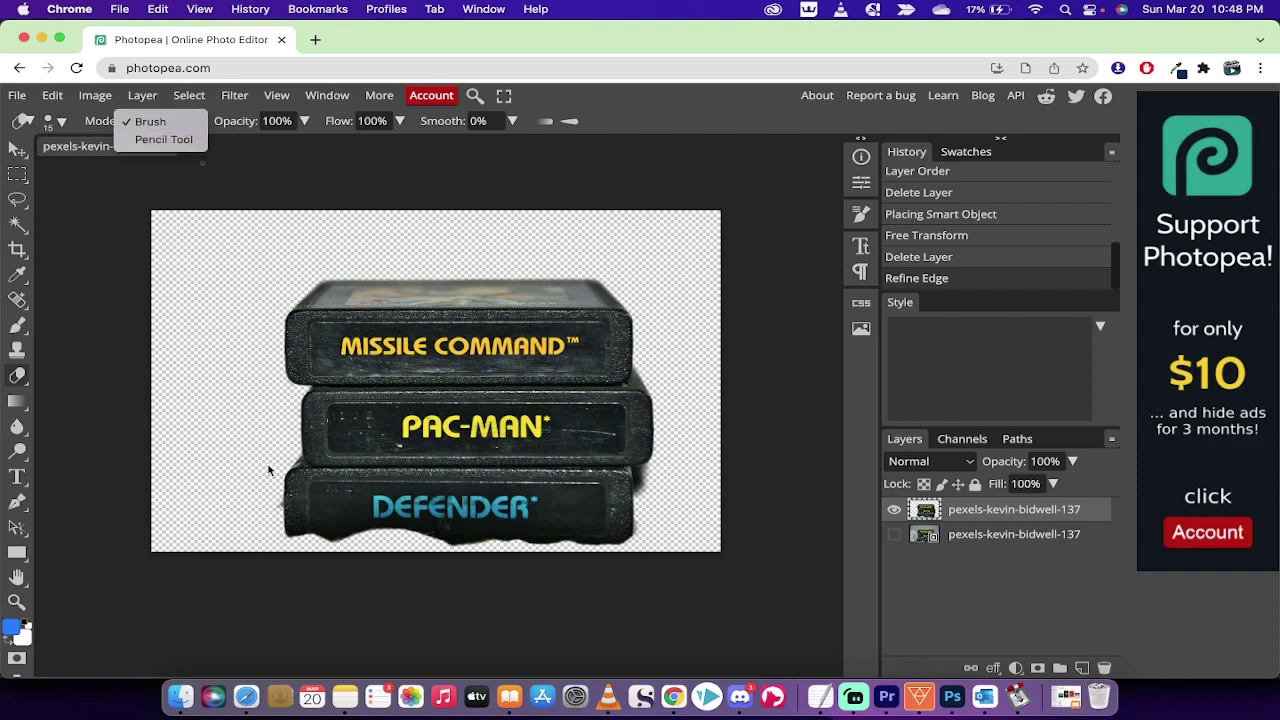
pyautogui.click(114, 486)
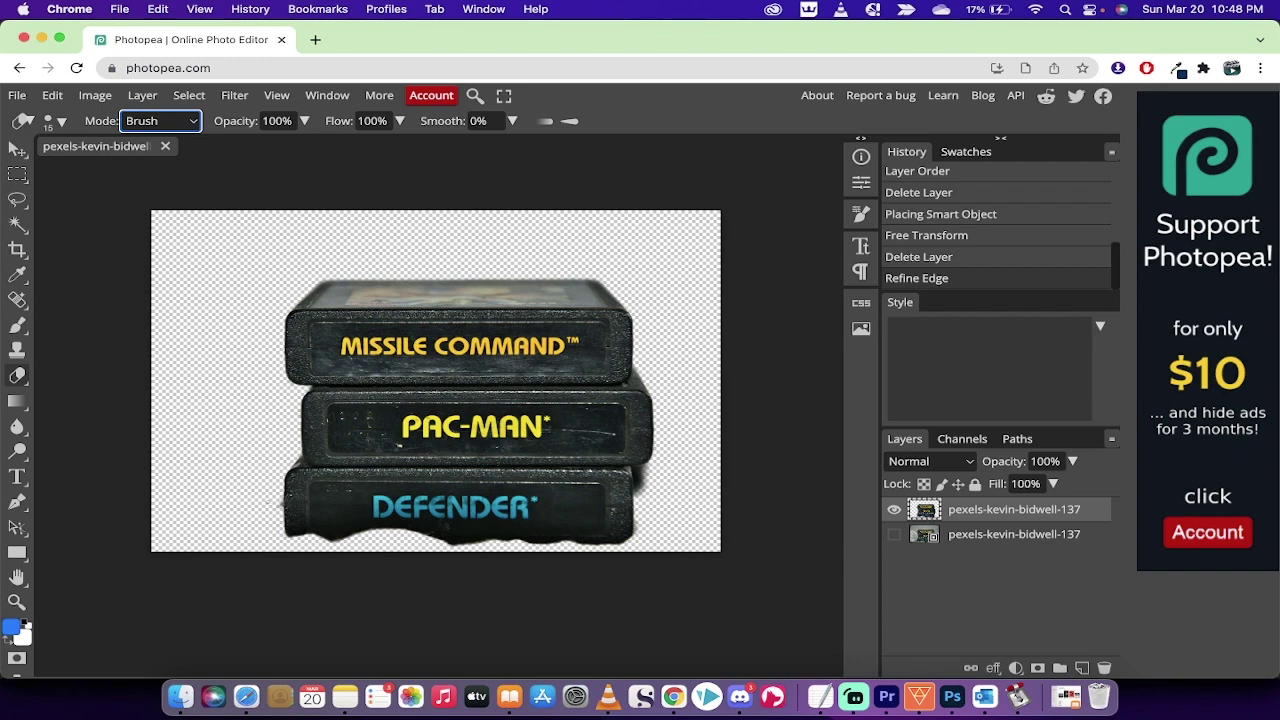
# Step: Erase stray specks and the leftover shadow along the cartridges' right edges
pyautogui.click(280, 506)
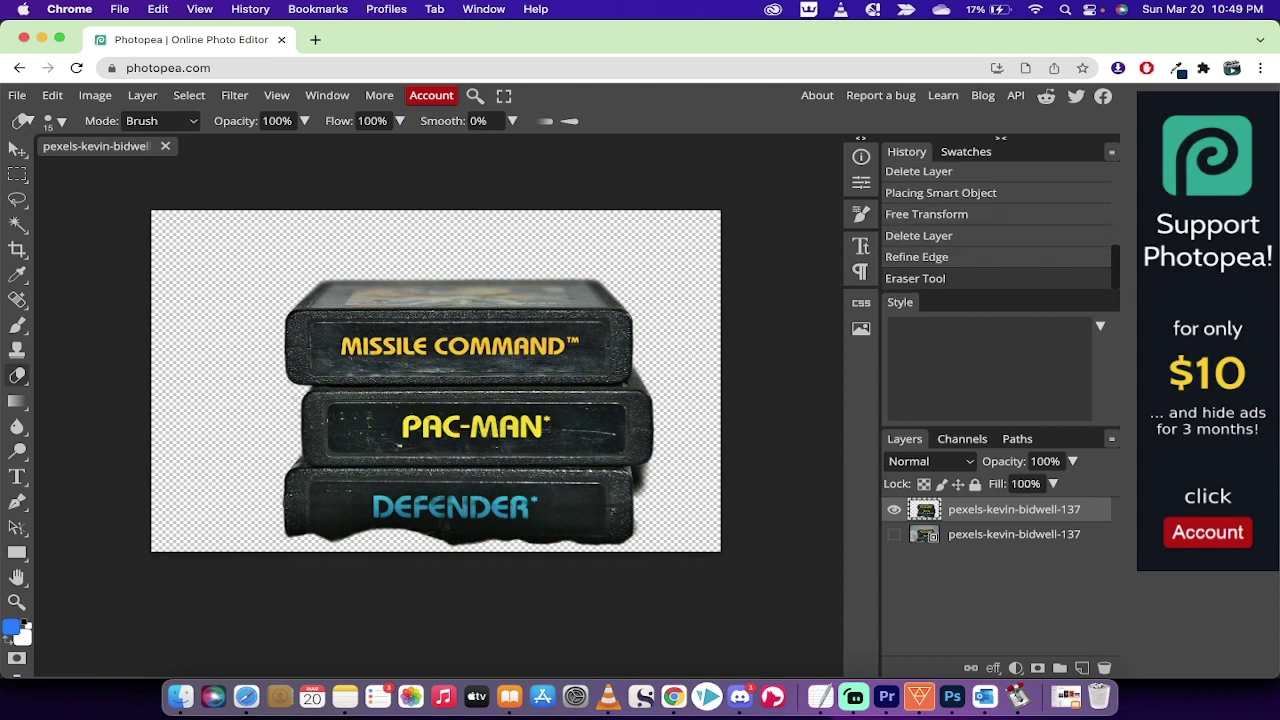
pyautogui.click(337, 232)
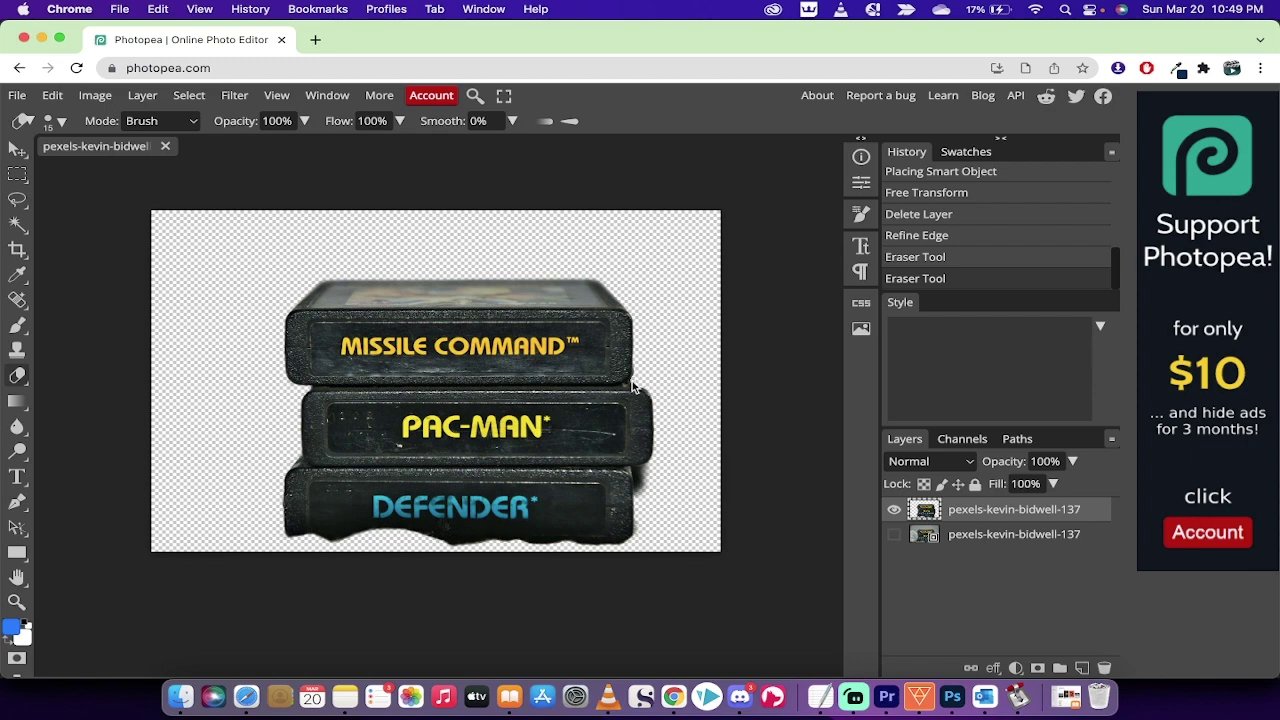
pyautogui.moveTo(658, 410); pyautogui.dragTo(660, 420)
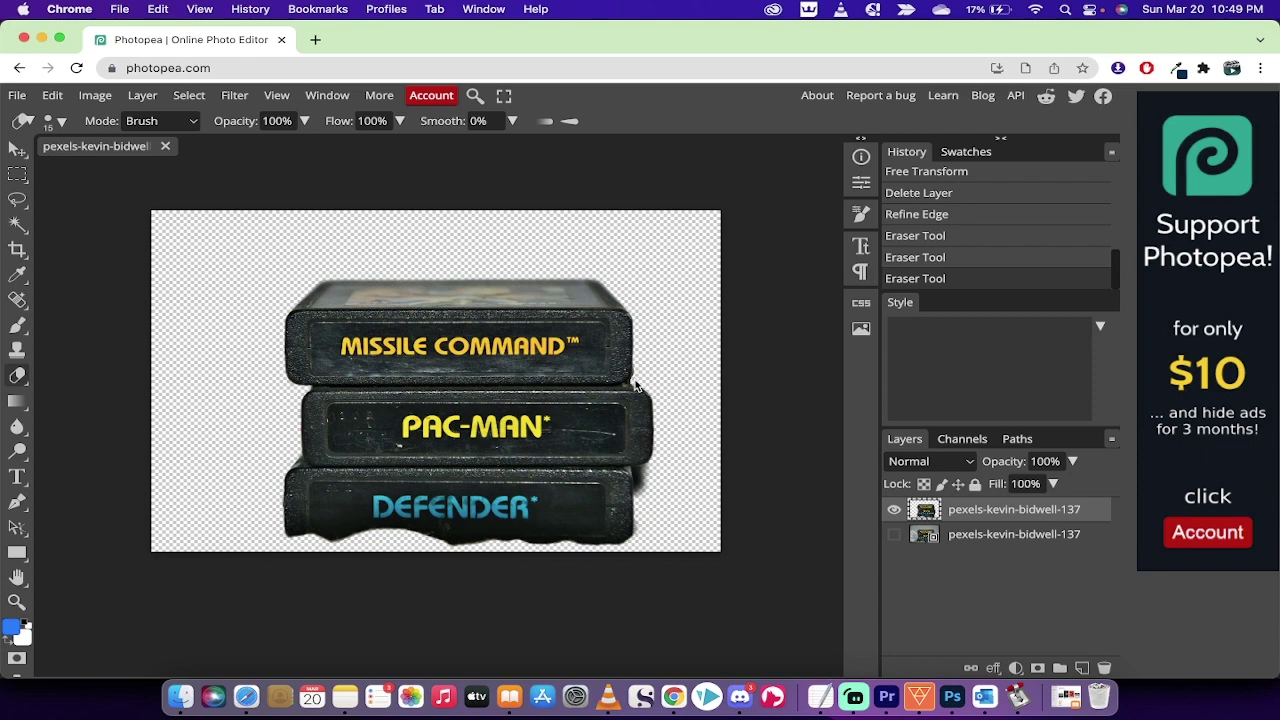
pyautogui.moveTo(656, 421); pyautogui.dragTo(654, 434)
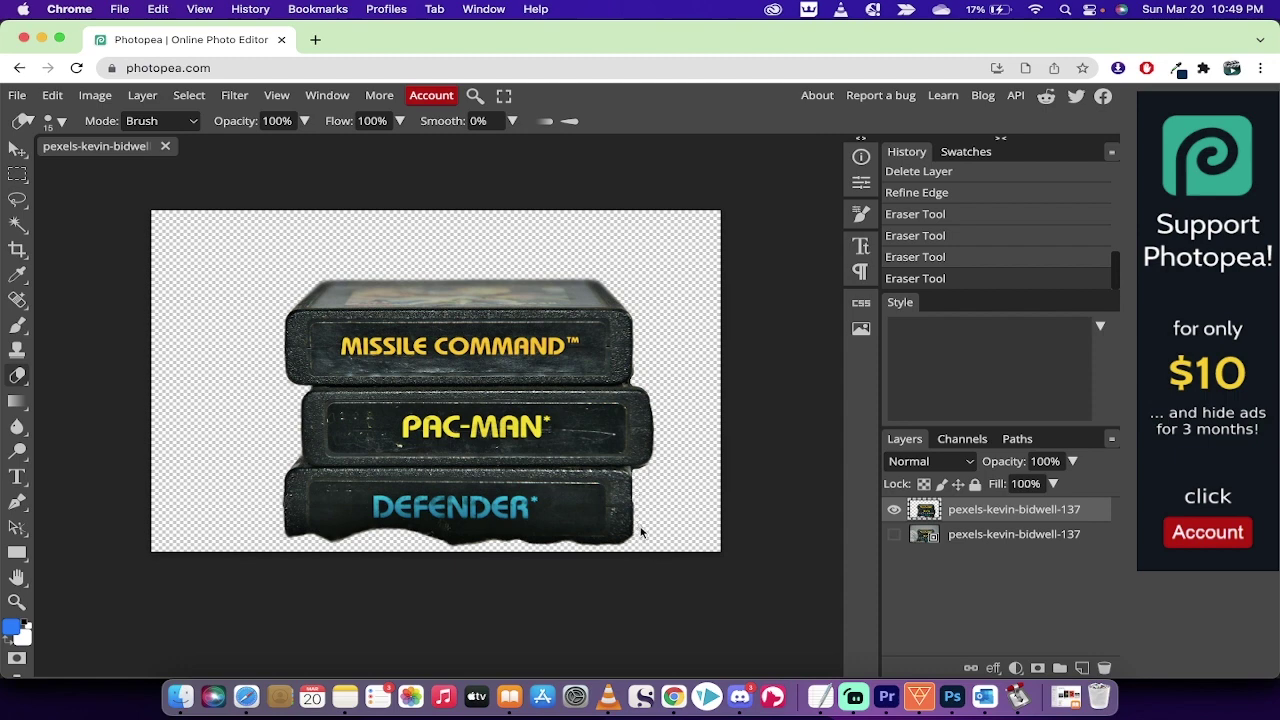
pyautogui.moveTo(637, 531); pyautogui.dragTo(644, 497)
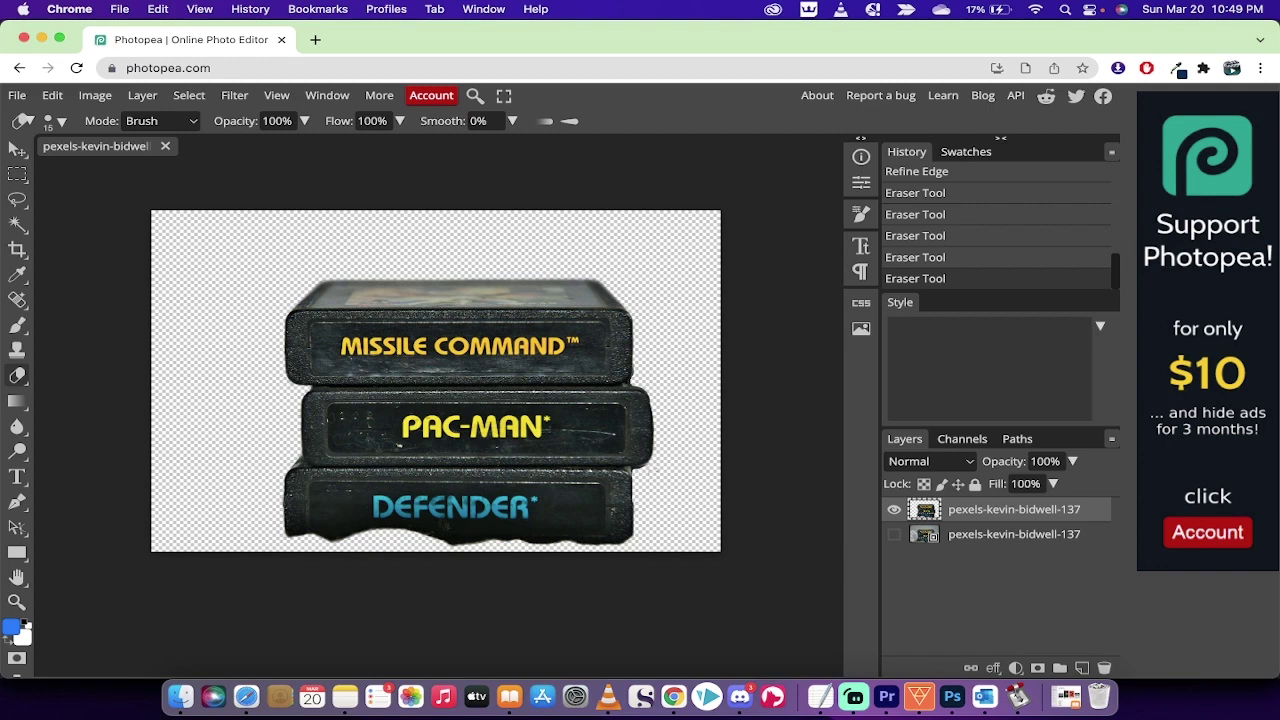
pyautogui.click(654, 479)
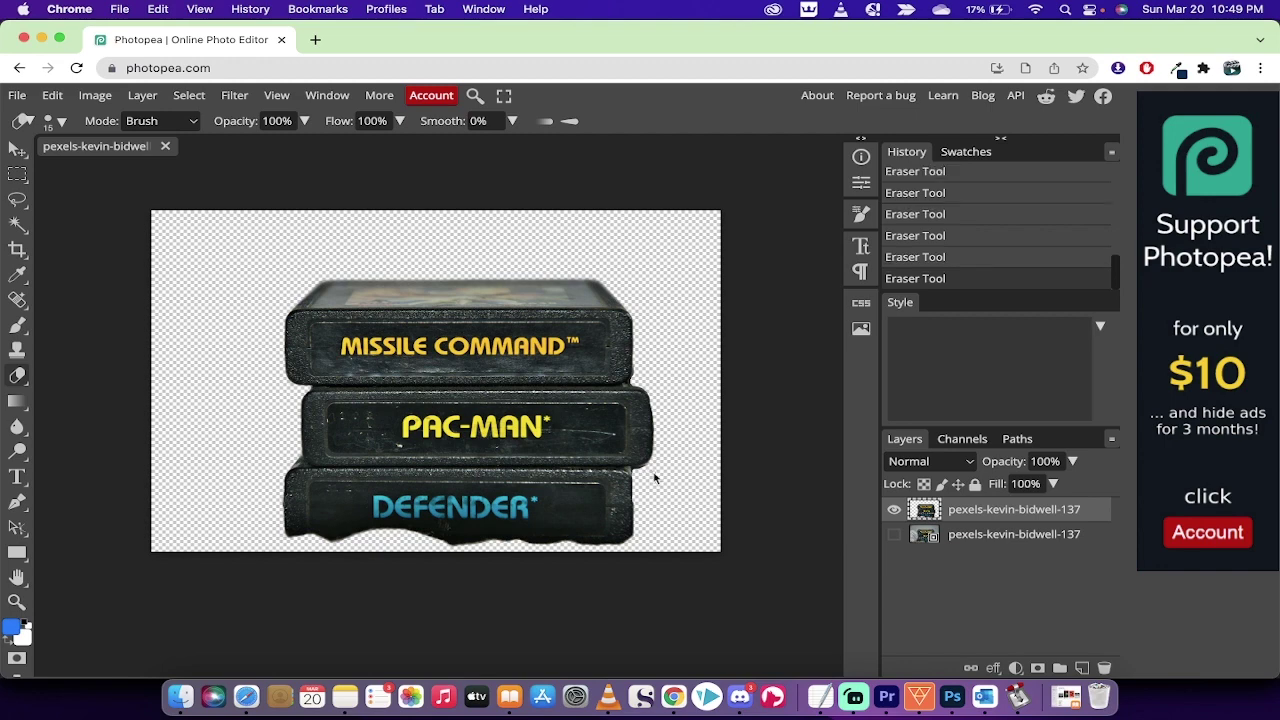